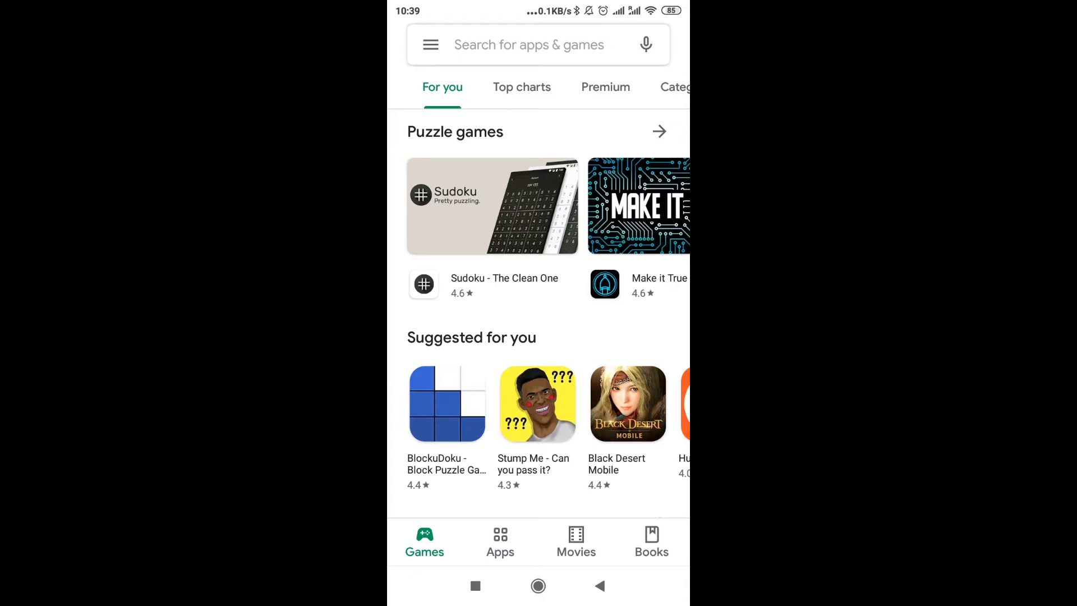
Search the Play Store for 'shareme' and launch ShareMe from its app page
click(490, 38)
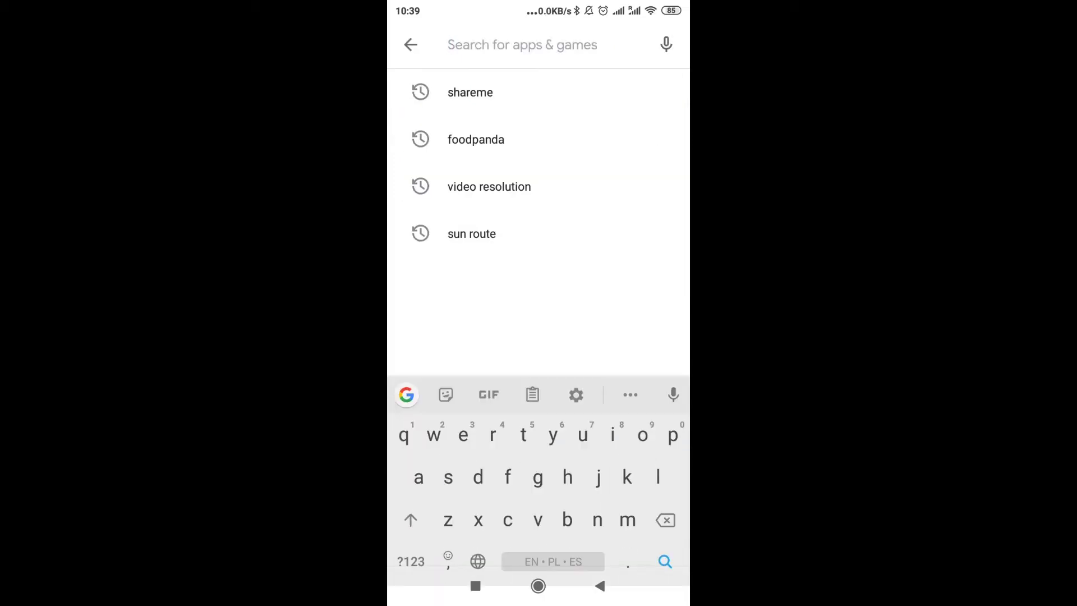
click(470, 92)
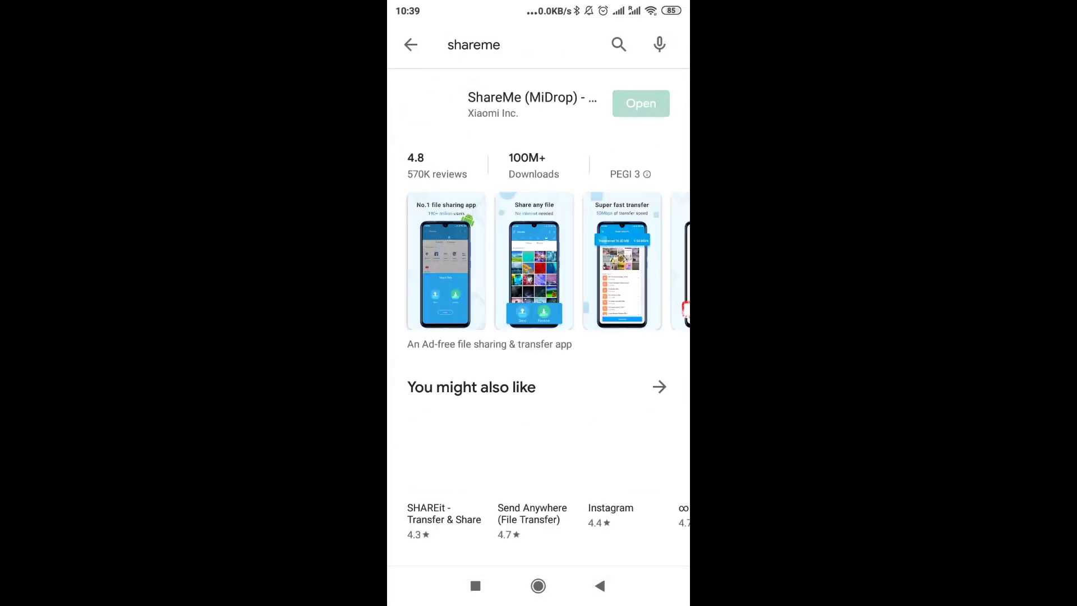
click(532, 104)
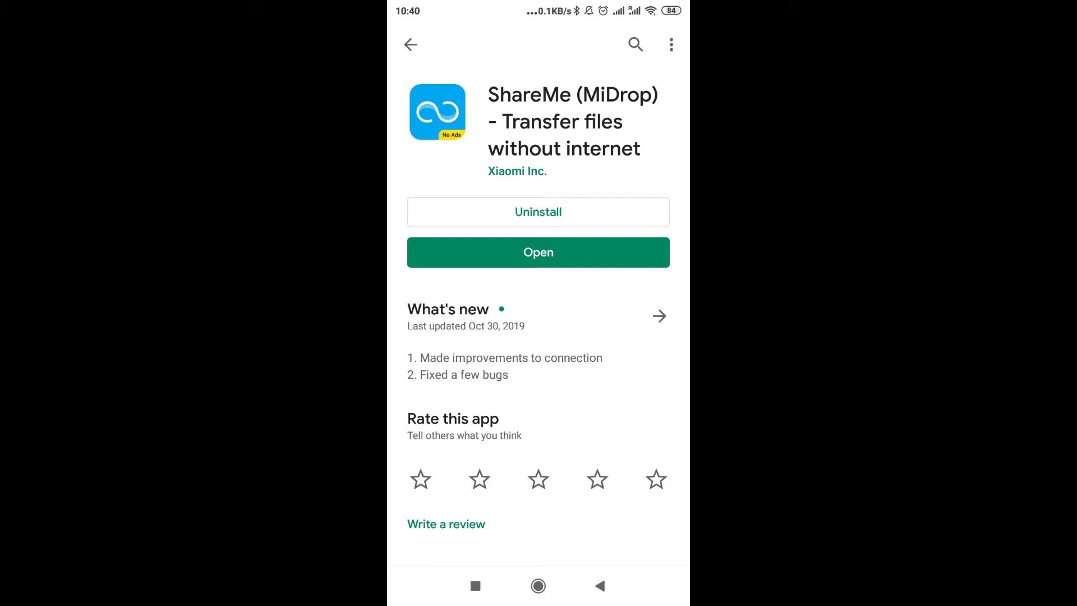
click(538, 253)
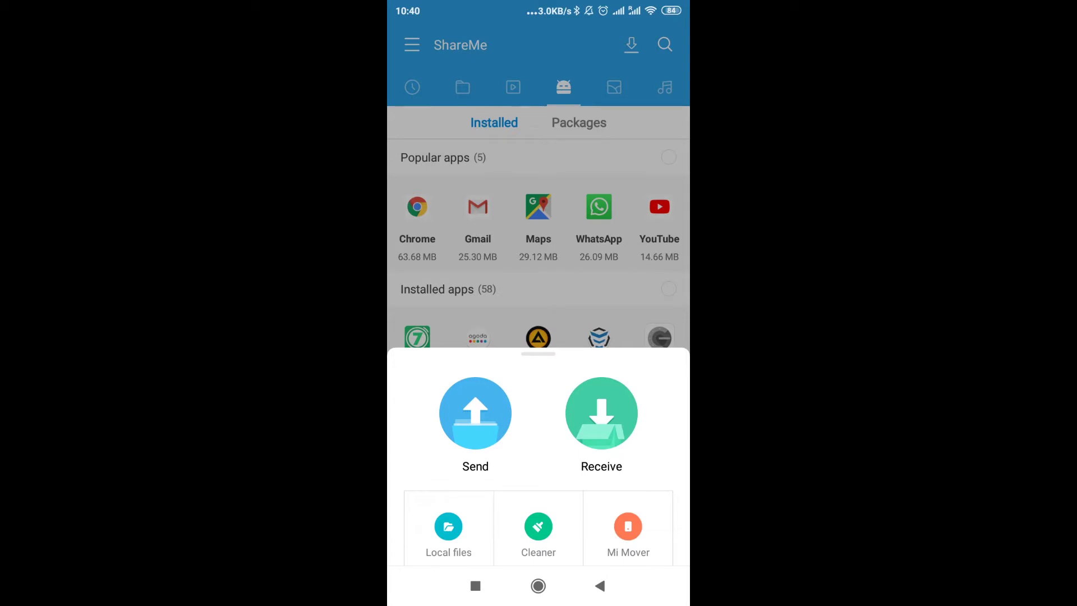
Dismiss the Send/Receive panel and go to Connect to computer from ShareMe's main menu
drag(533, 341, 528, 493)
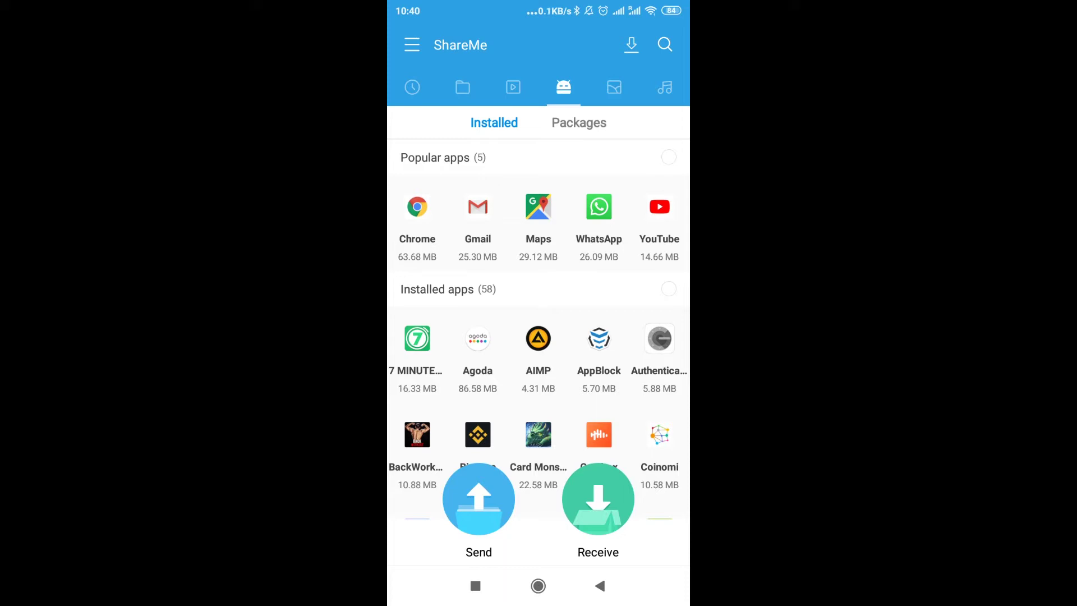
drag(418, 41, 418, 60)
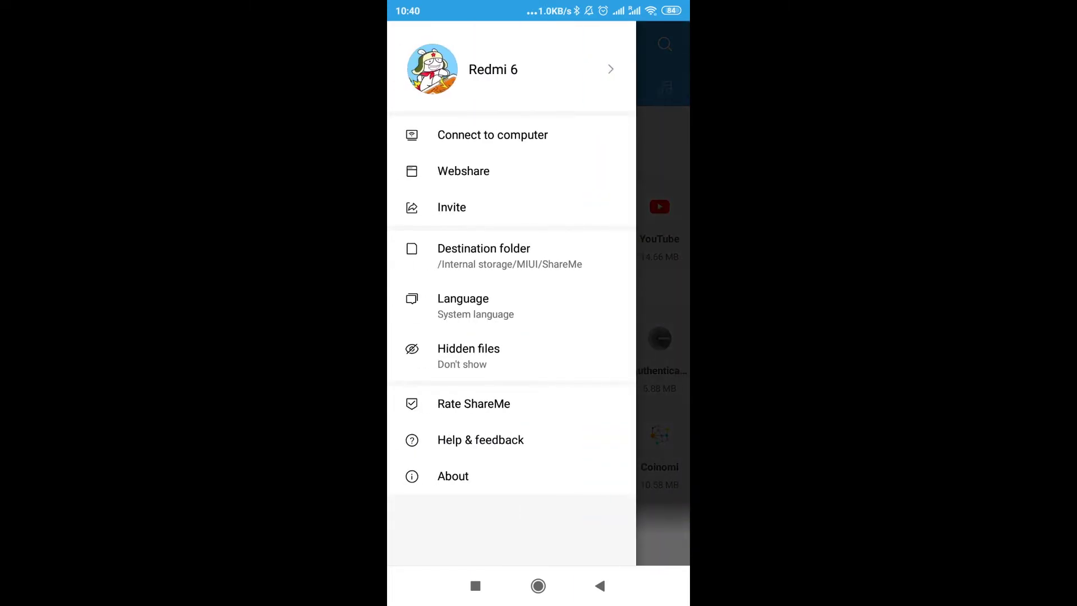
drag(460, 138, 592, 130)
click(493, 135)
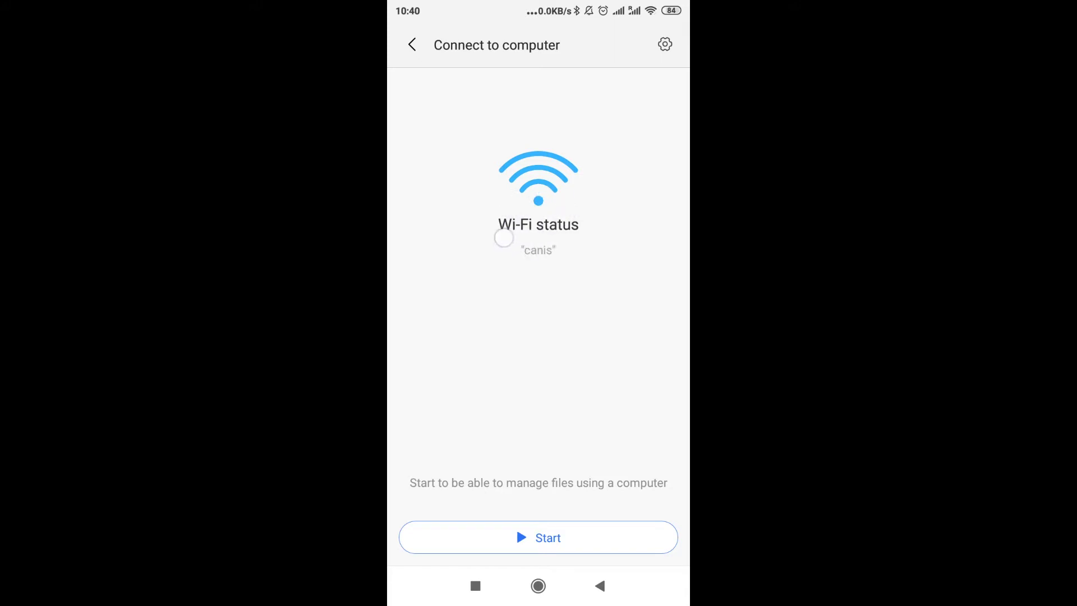
Check which Wi-Fi network the phone uses, then start sharing with a computer
click(539, 537)
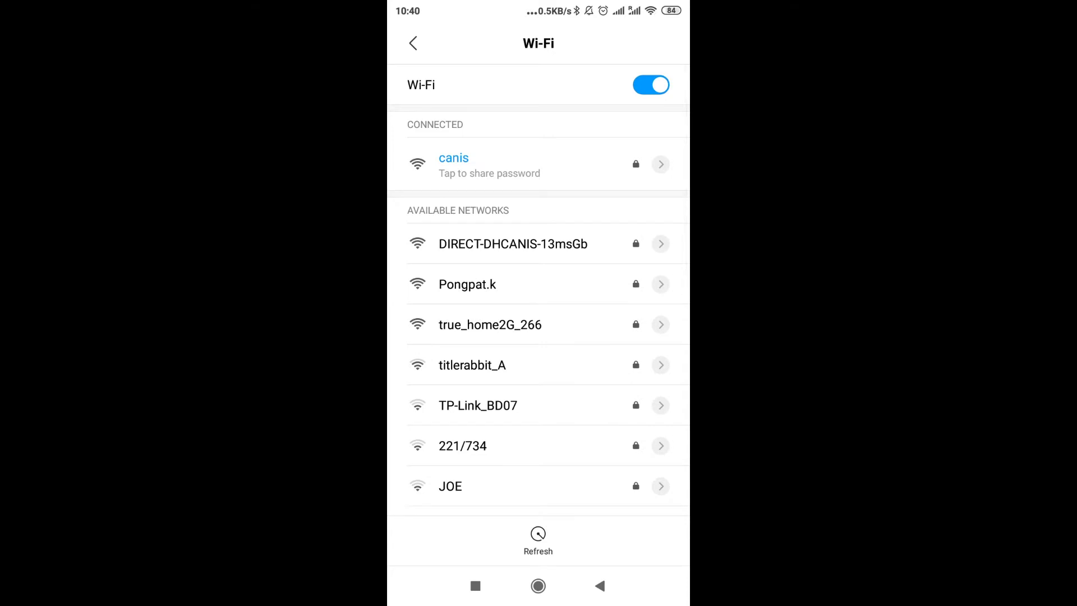
key(Escape)
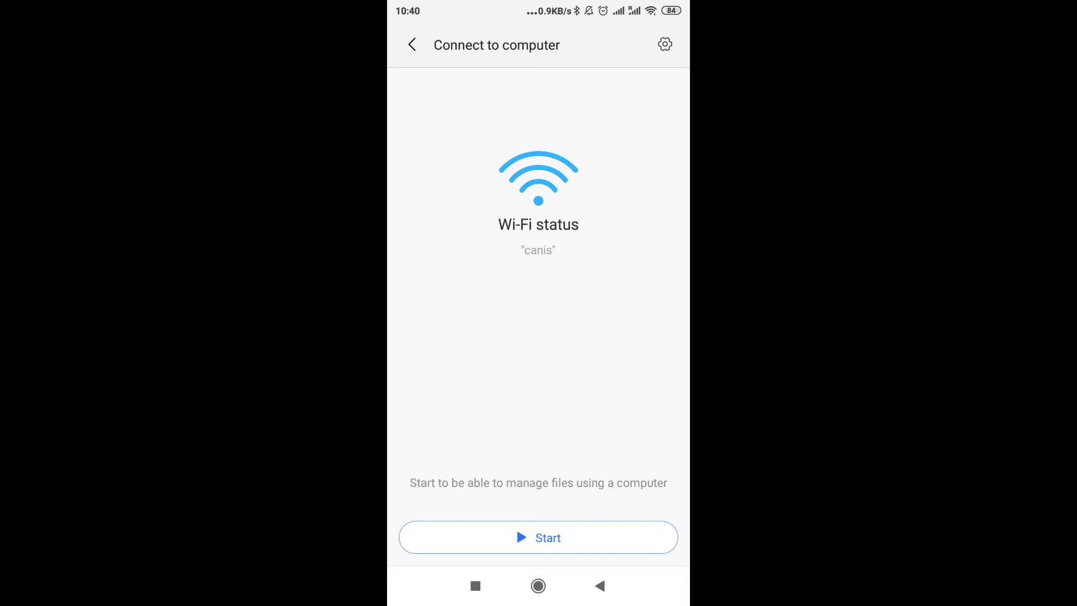
click(564, 538)
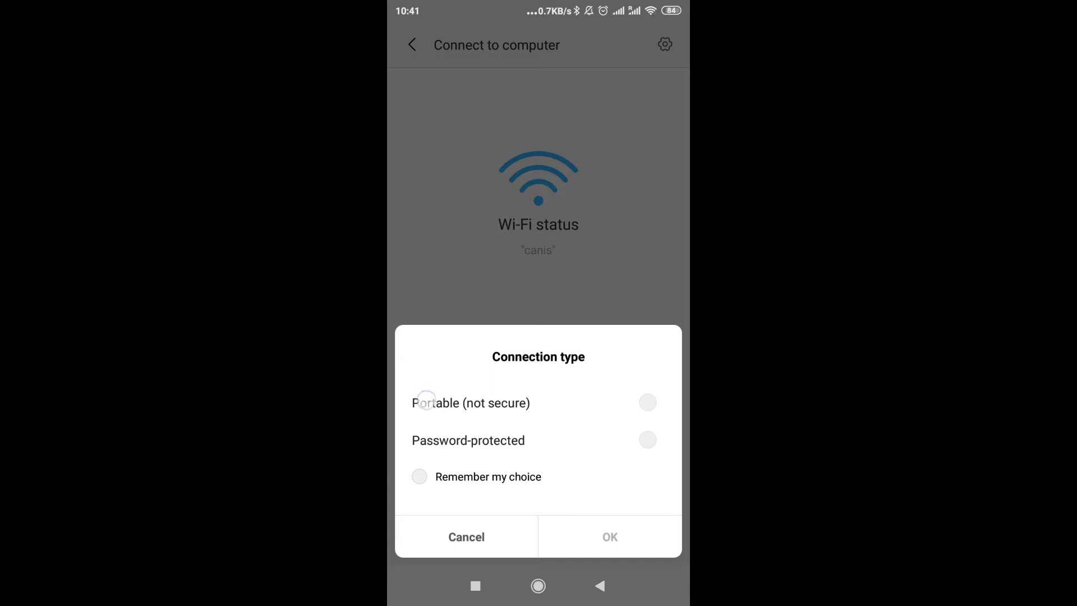
Change the connection type from Portable to Password-protected and confirm
click(494, 398)
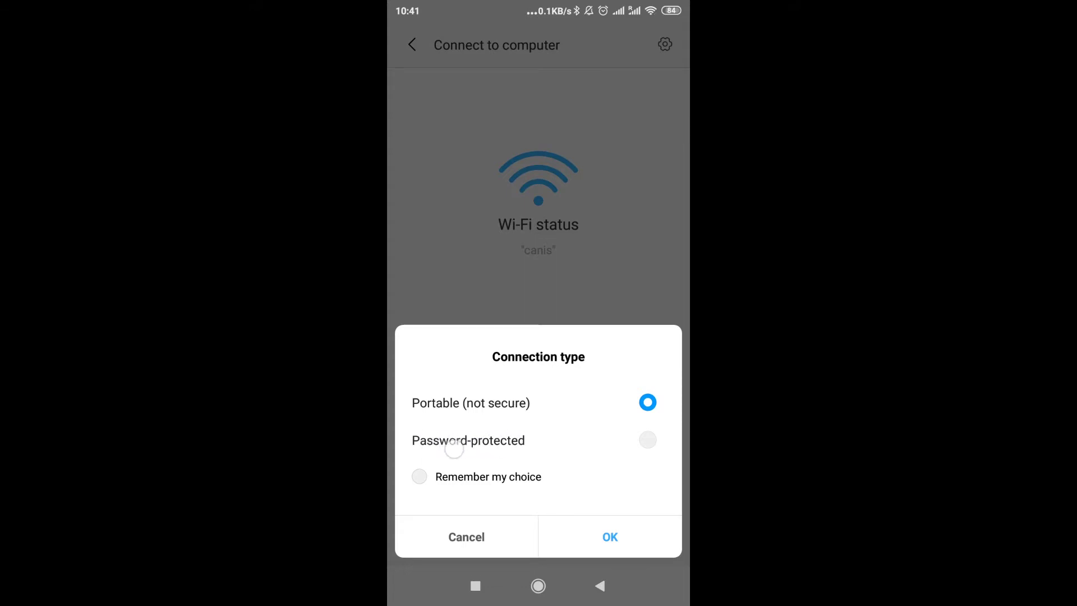
click(481, 435)
click(610, 537)
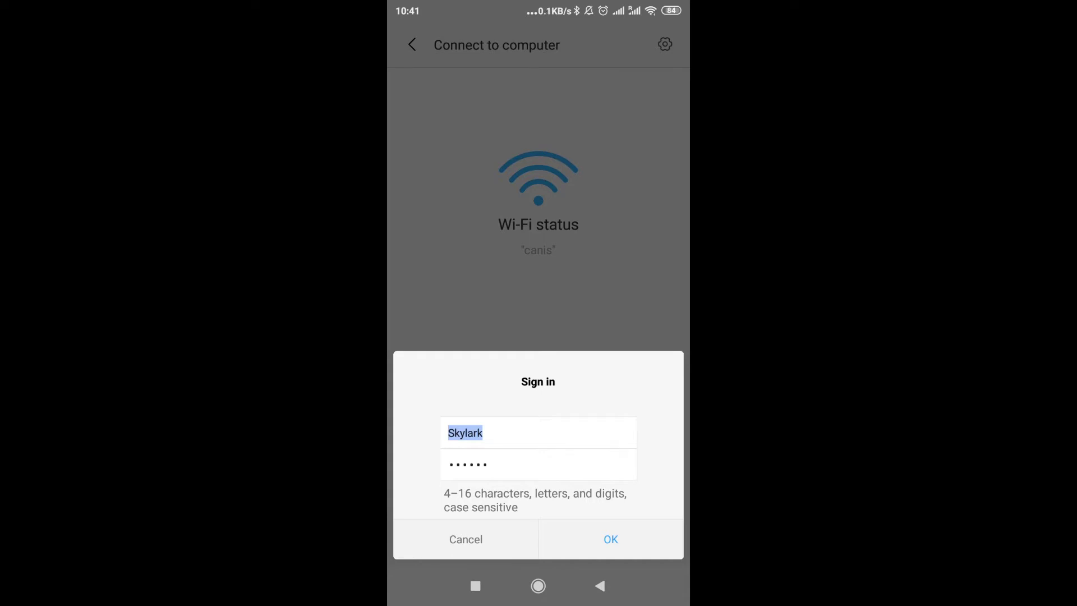
Replace the sign-in password and start the FTP server at ftp://192.168.1.100:2121
click(546, 463)
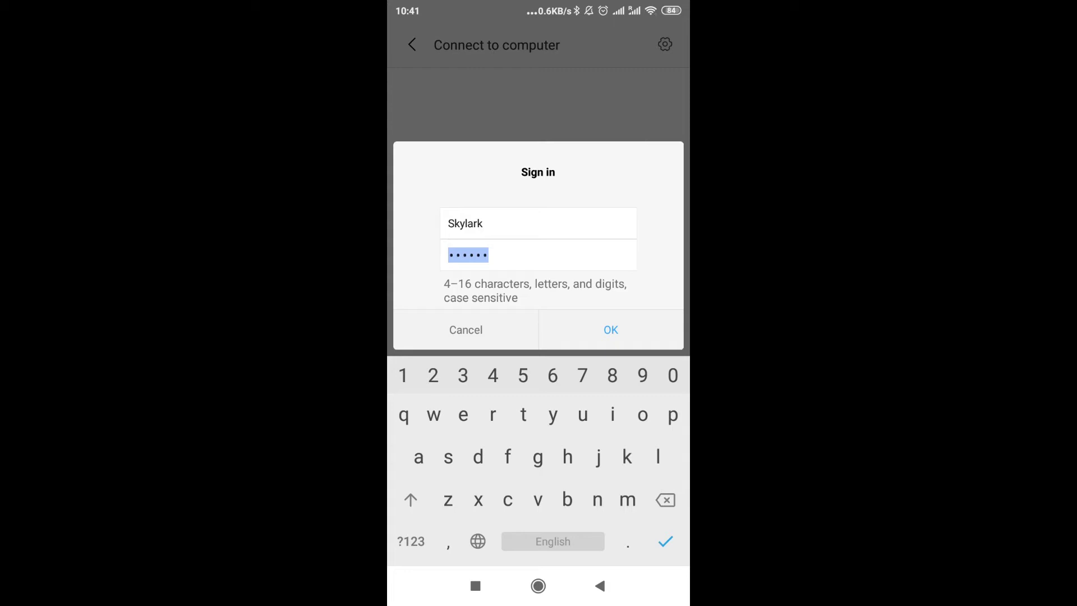
click(610, 330)
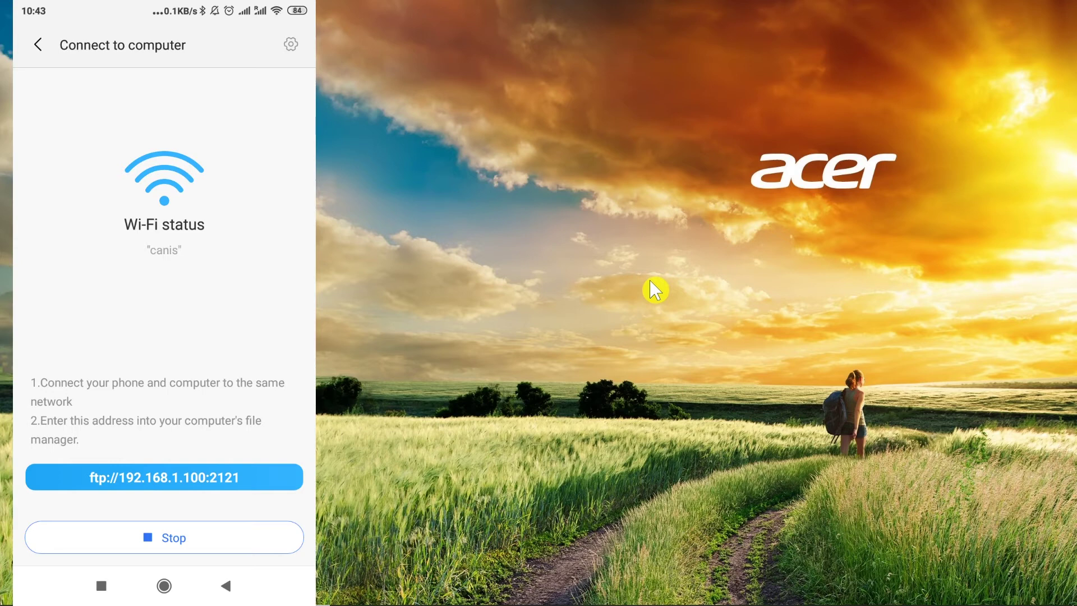
mouse_move(32, 428)
mouse_down()
mouse_move(271, 417)
mouse_move(73, 442)
mouse_up()
Open File Explorer and enter ftp://192.168.1.100:2121 in its address bar
key(super+e)
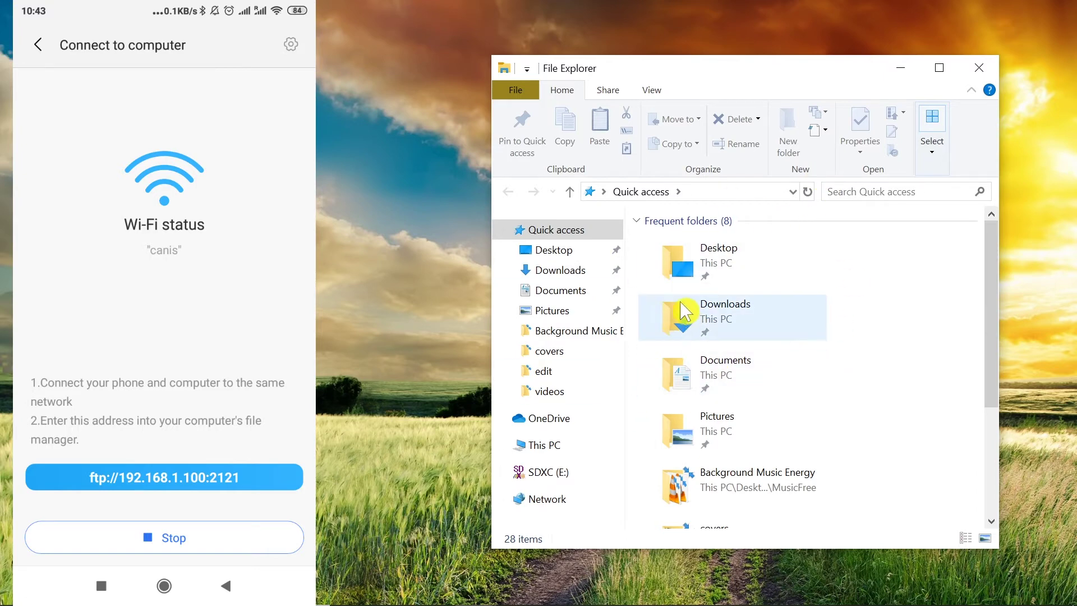
click(709, 195)
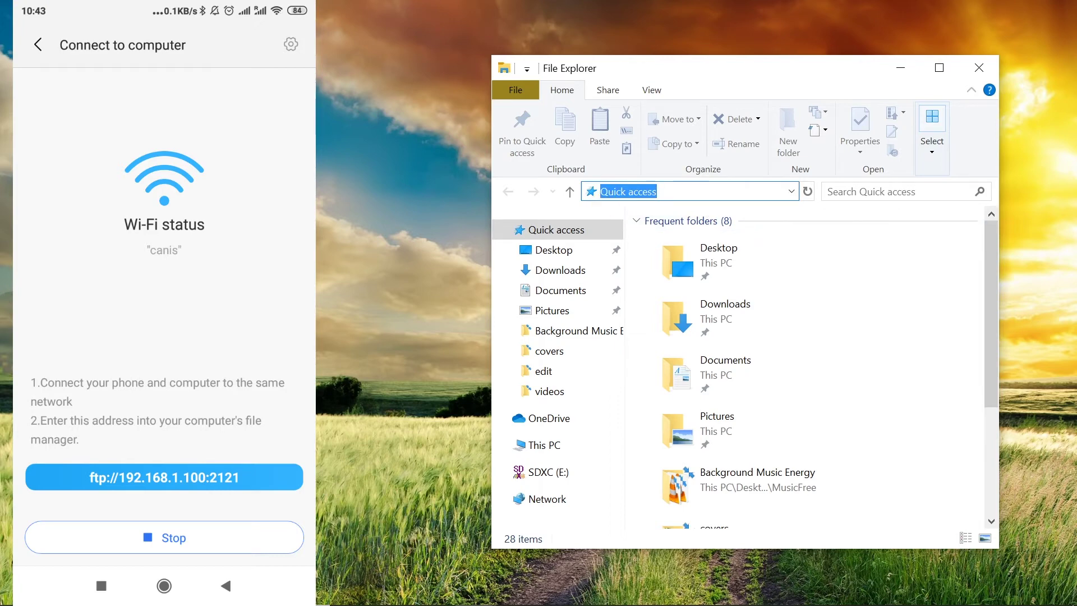
text(ftp://192.168.1)
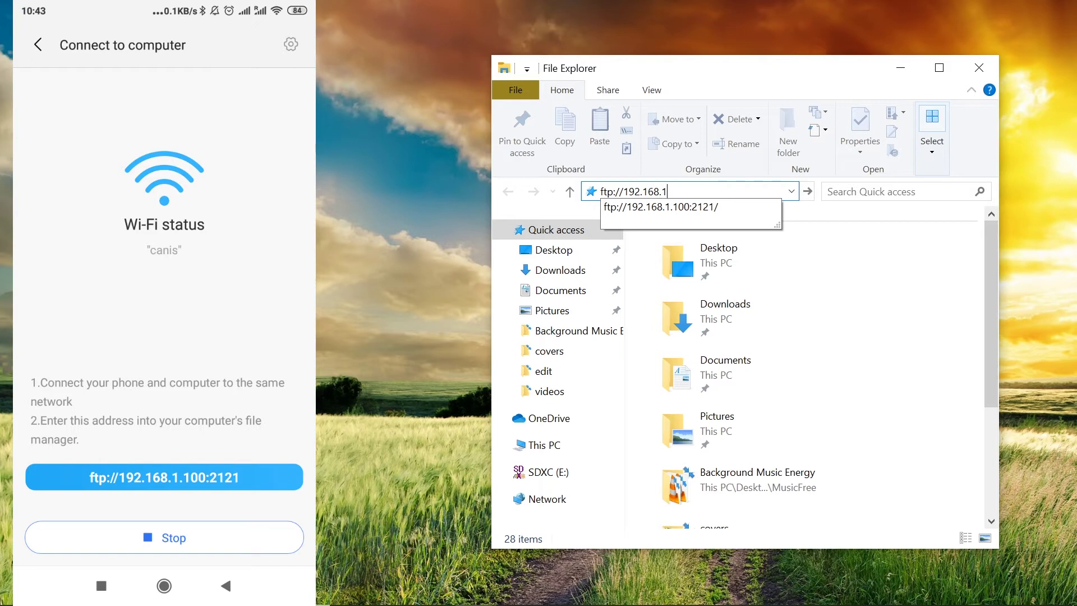
text(.100:2121)
Go to the FTP address and log on with the server's password
key(Return)
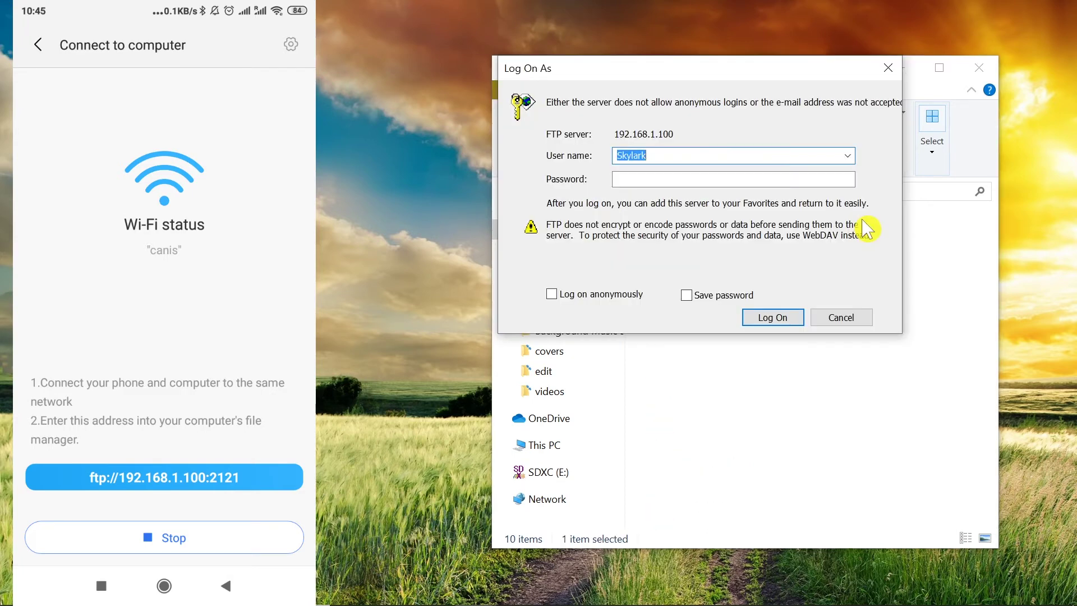
drag(729, 66, 680, 82)
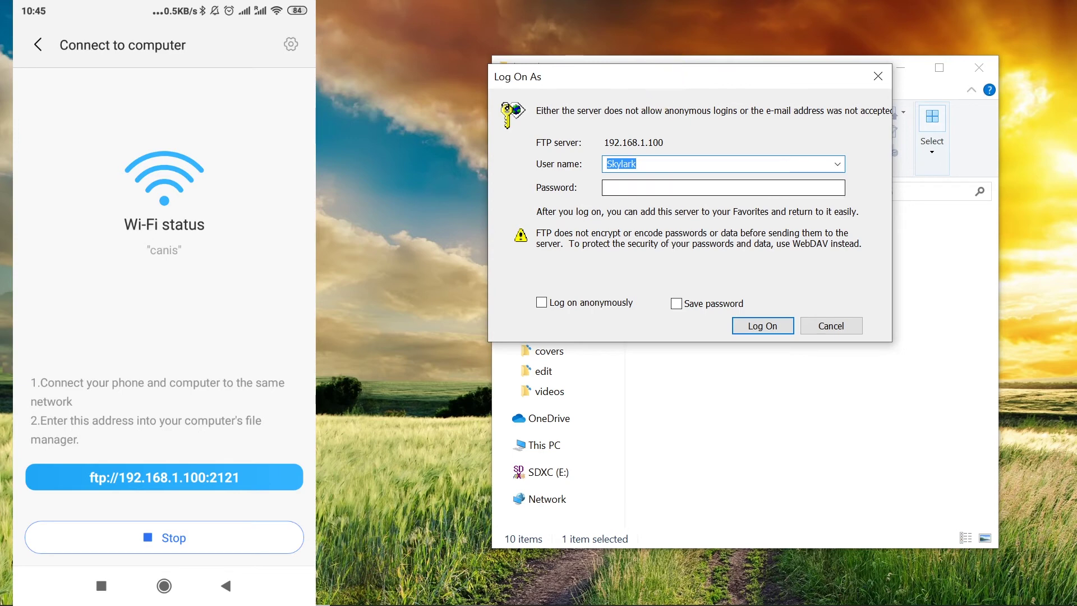
click(654, 187)
text(123)
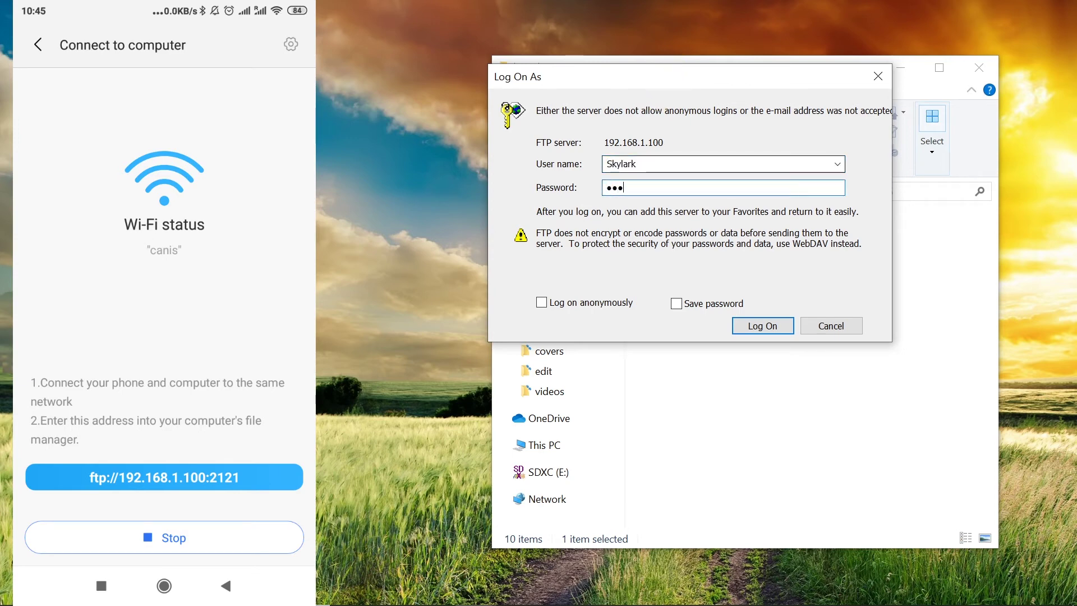
text(456)
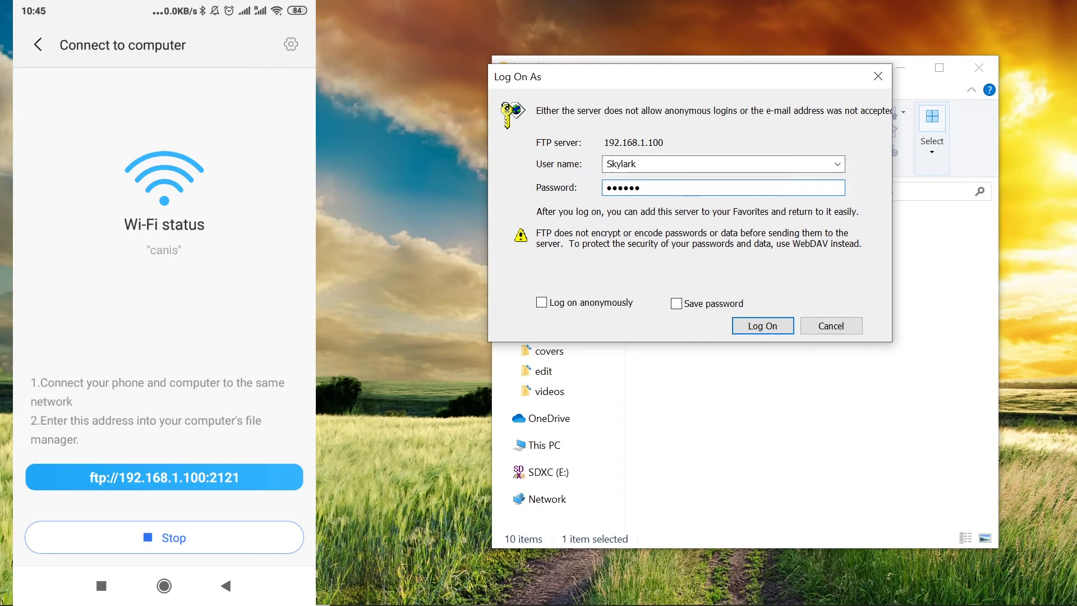
click(754, 324)
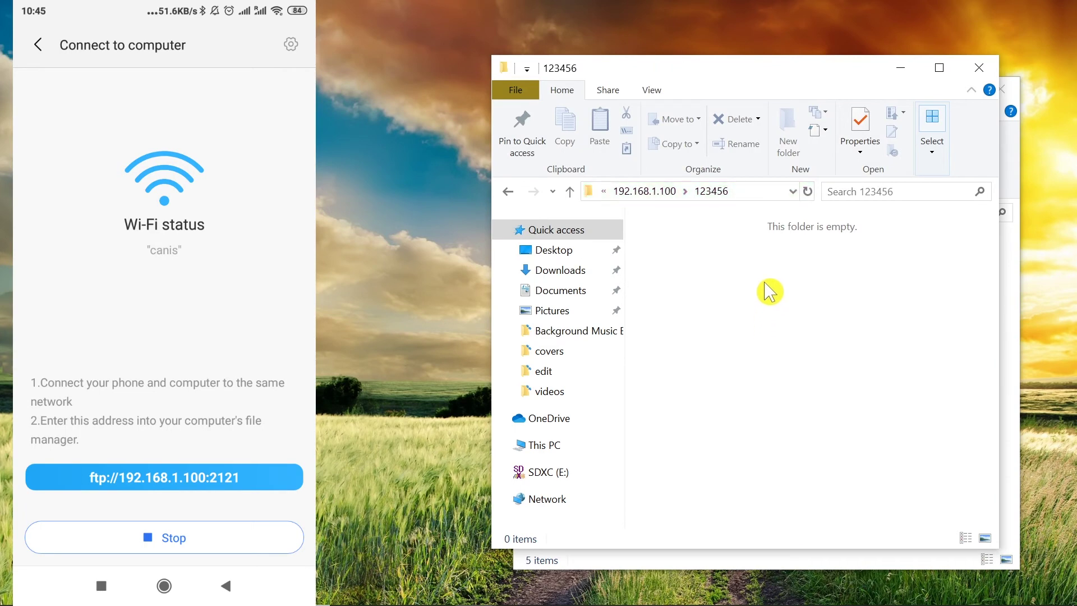
Close the duplicate empty 123456 window and open the phone's DCIM folder
drag(798, 75, 795, 136)
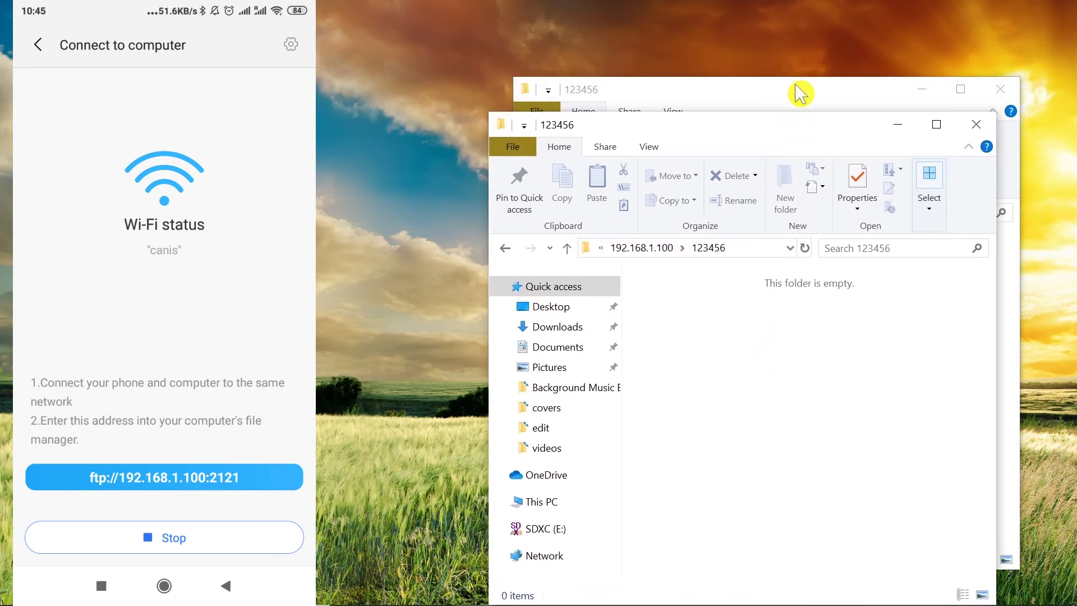
drag(798, 92, 792, 46)
click(773, 551)
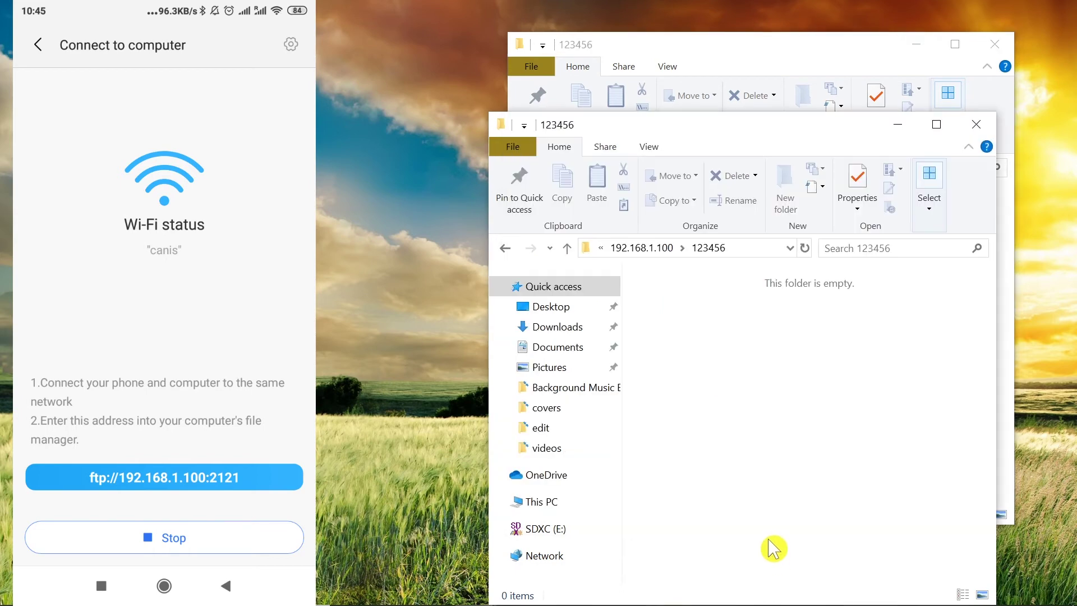
click(788, 53)
click(757, 541)
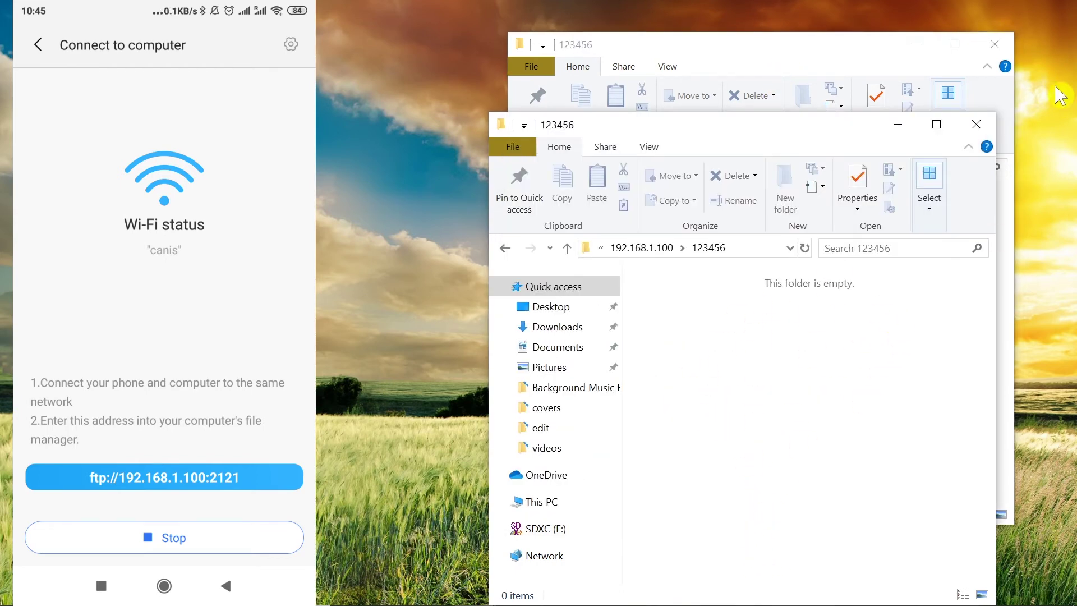
click(976, 124)
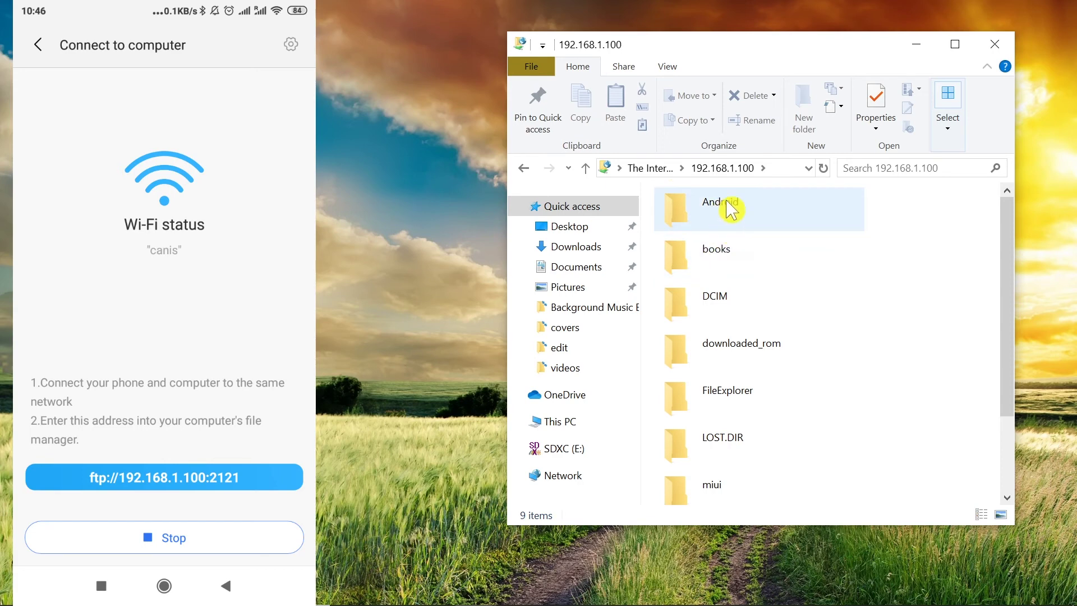
double_click(715, 303)
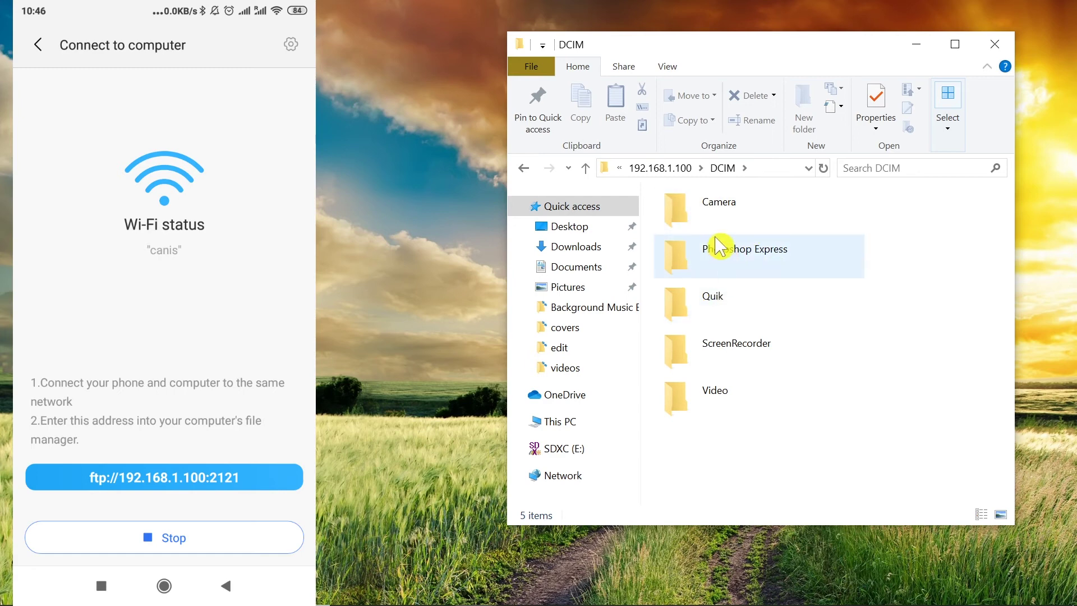
Open a second File Explorer window beside the phone's DCIM window
drag(723, 48, 781, 47)
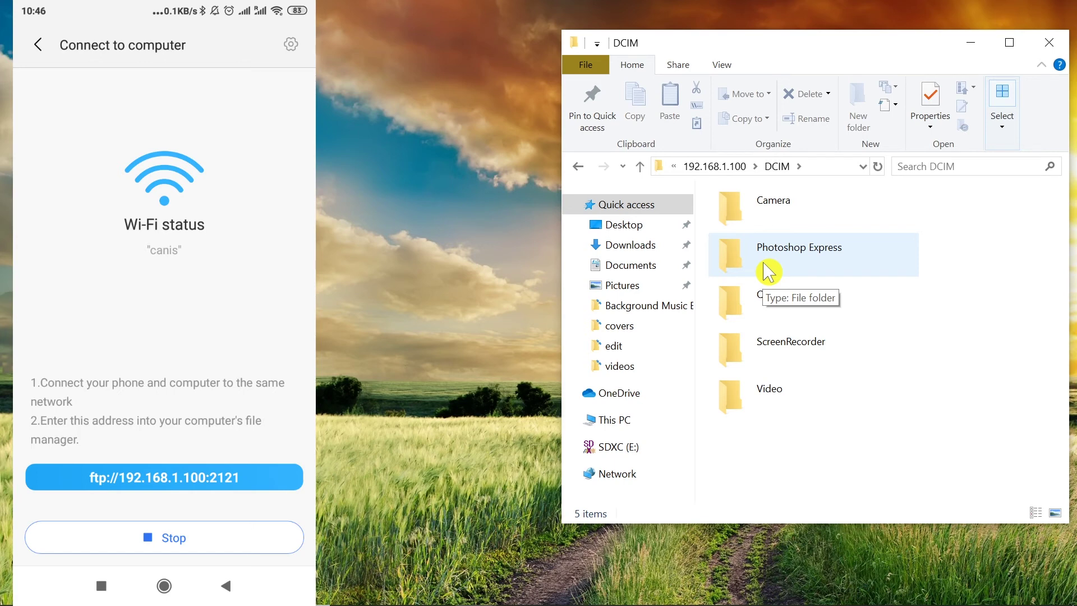
key(super+e)
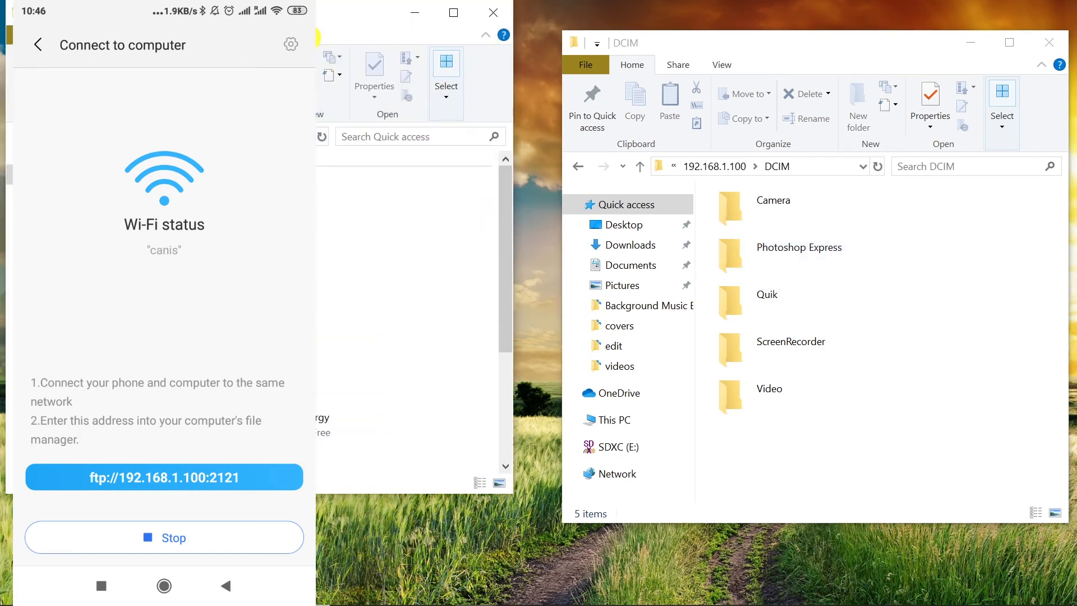
drag(337, 14, 555, 58)
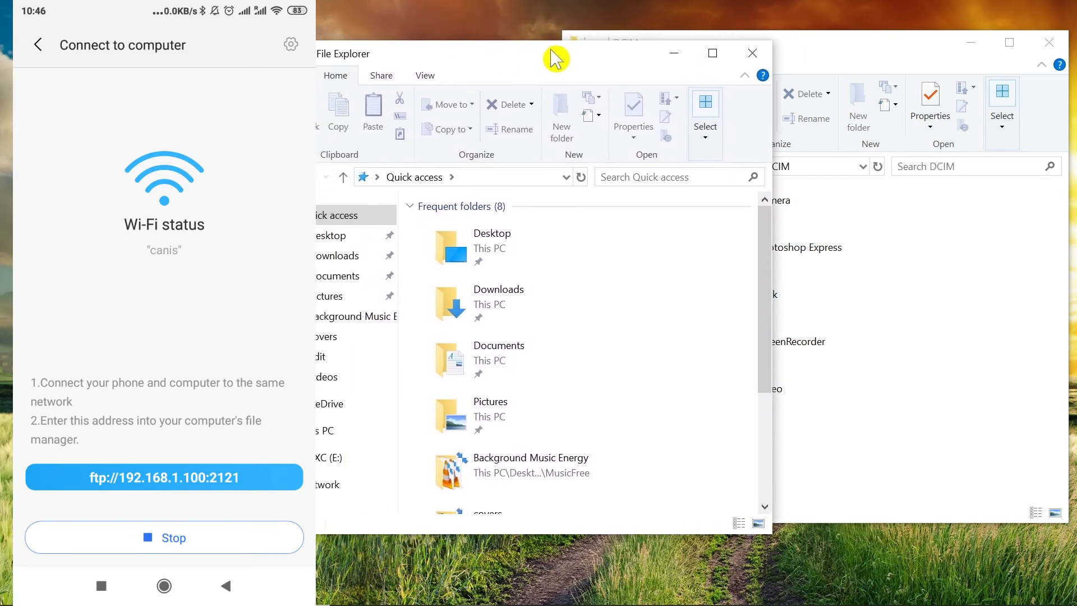
click(923, 349)
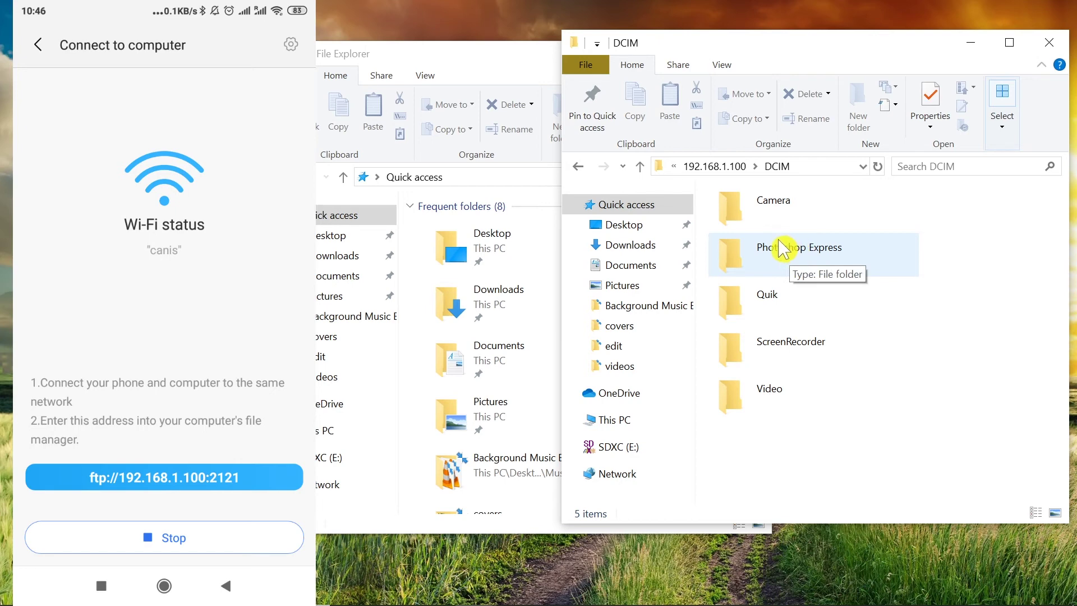
Open Photoshop Express and copy its first three photos, from PSX_20150513_112720.jpg onward
double_click(794, 253)
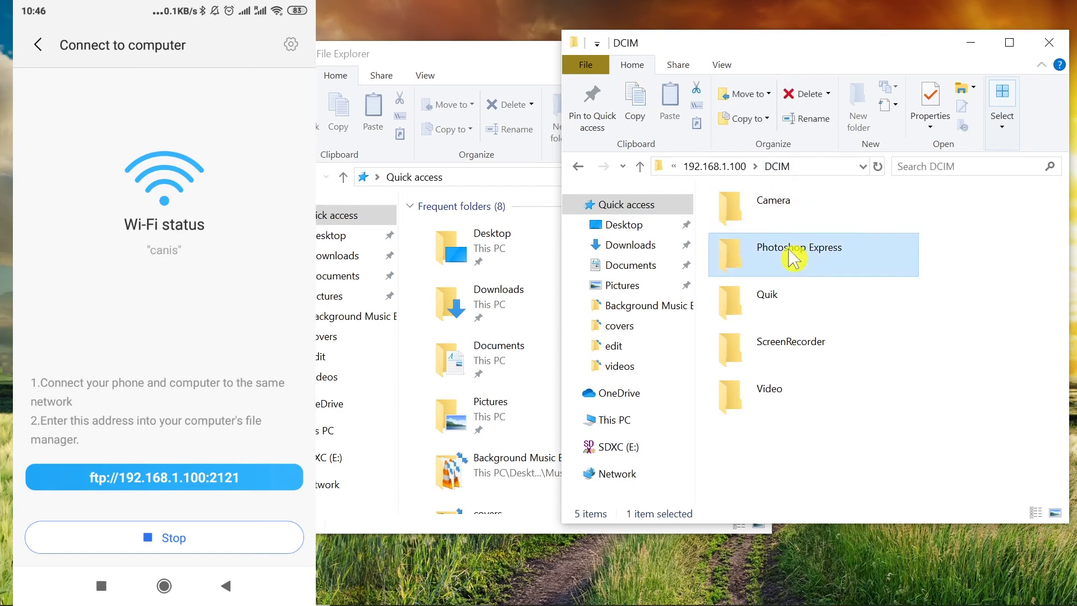
click(796, 217)
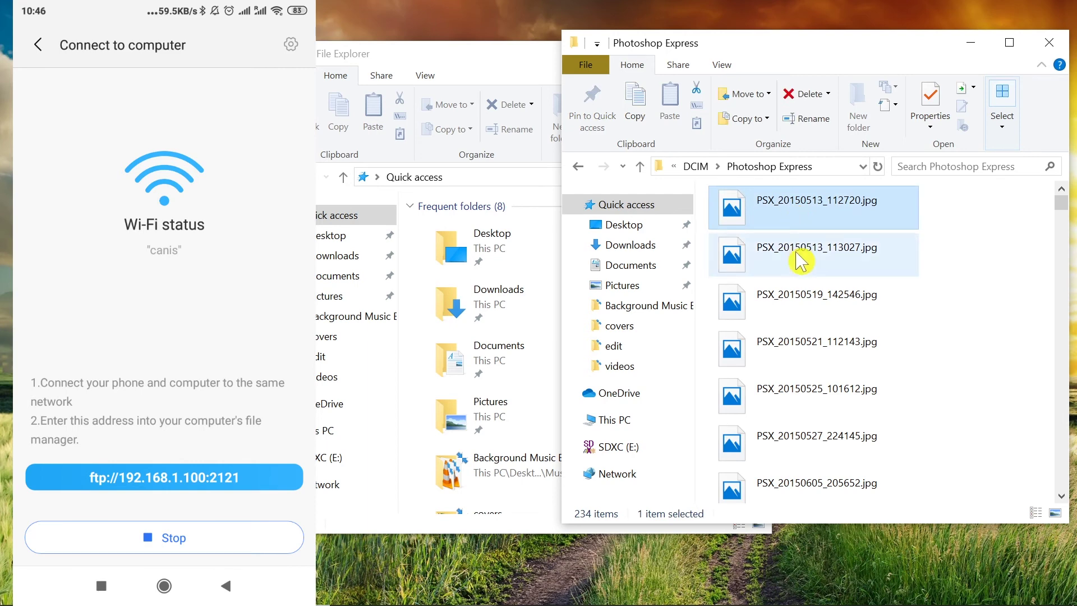
shift+click(802, 294)
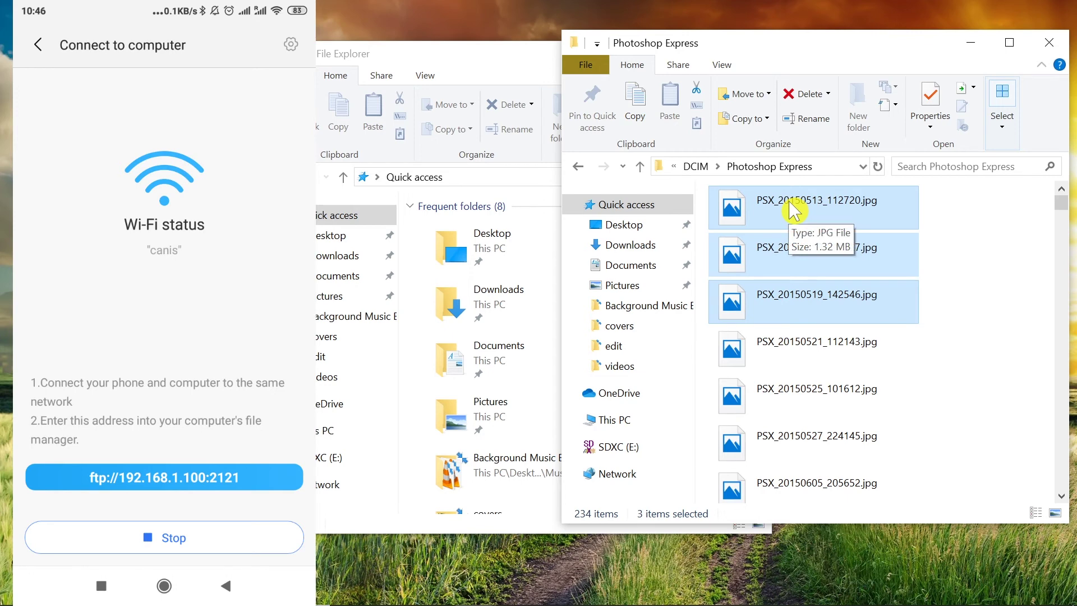
right_click(791, 203)
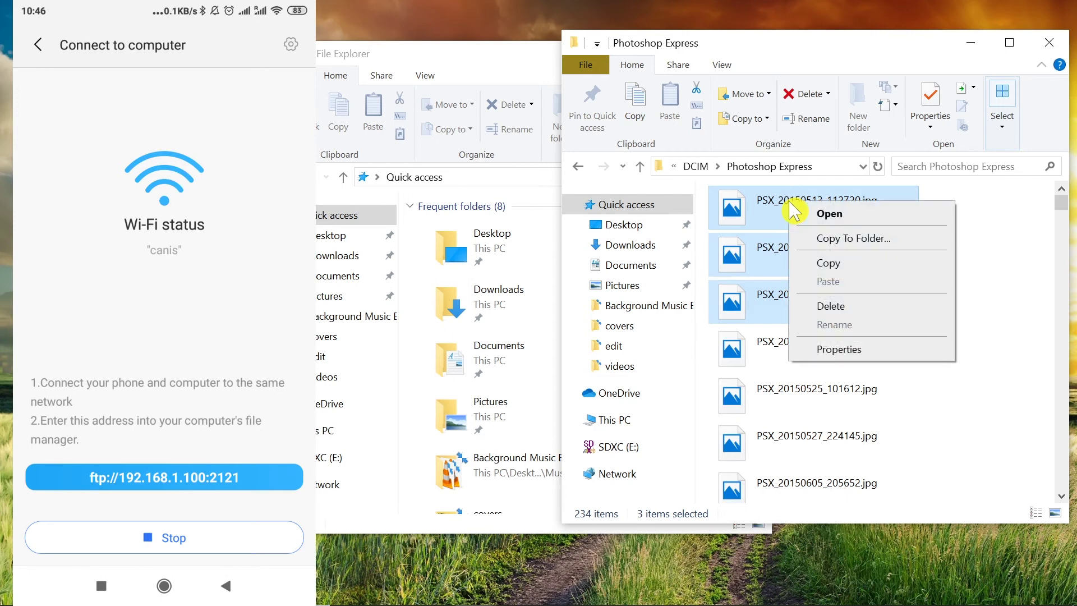
click(852, 269)
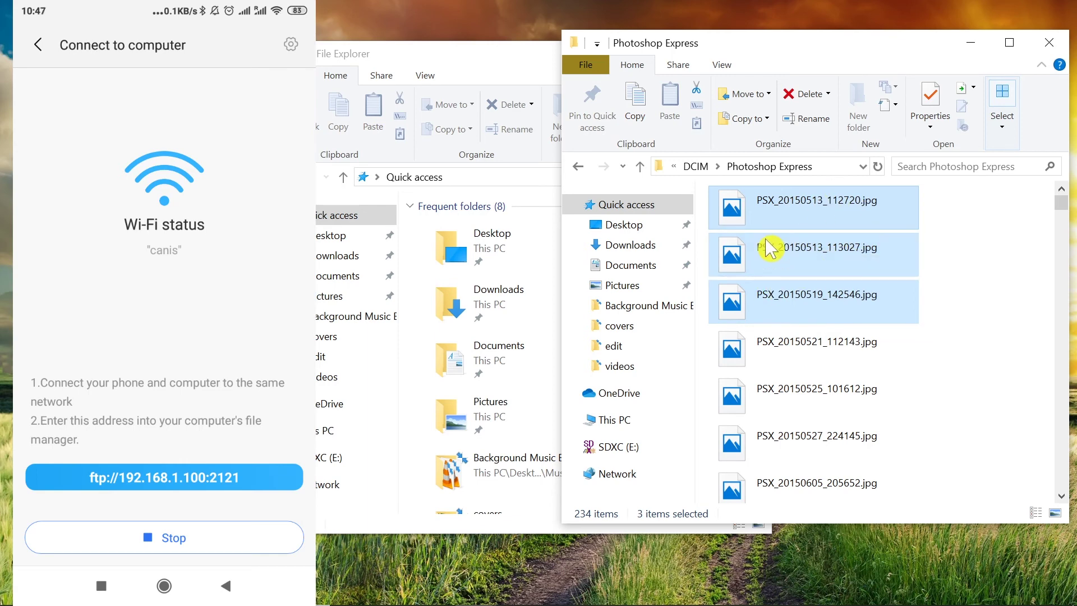
click(505, 85)
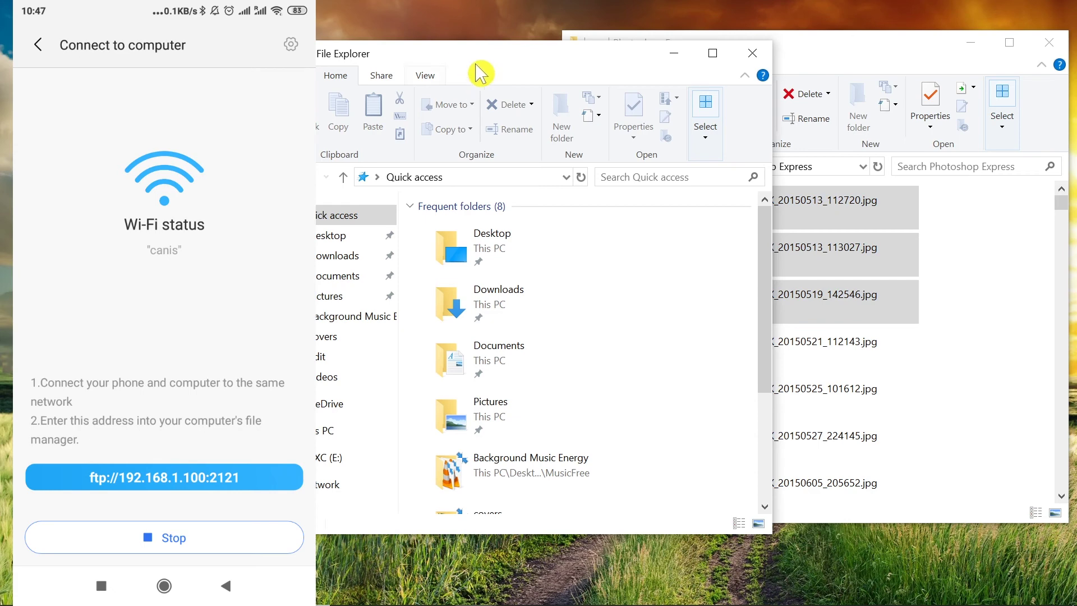
Go to the PC's Pictures folder, then create and open a new empty folder called 'aaa'
mouse_move(444, 66)
mouse_down()
mouse_move(421, 43)
mouse_move(442, 62)
mouse_move(430, 70)
mouse_move(453, 58)
mouse_up()
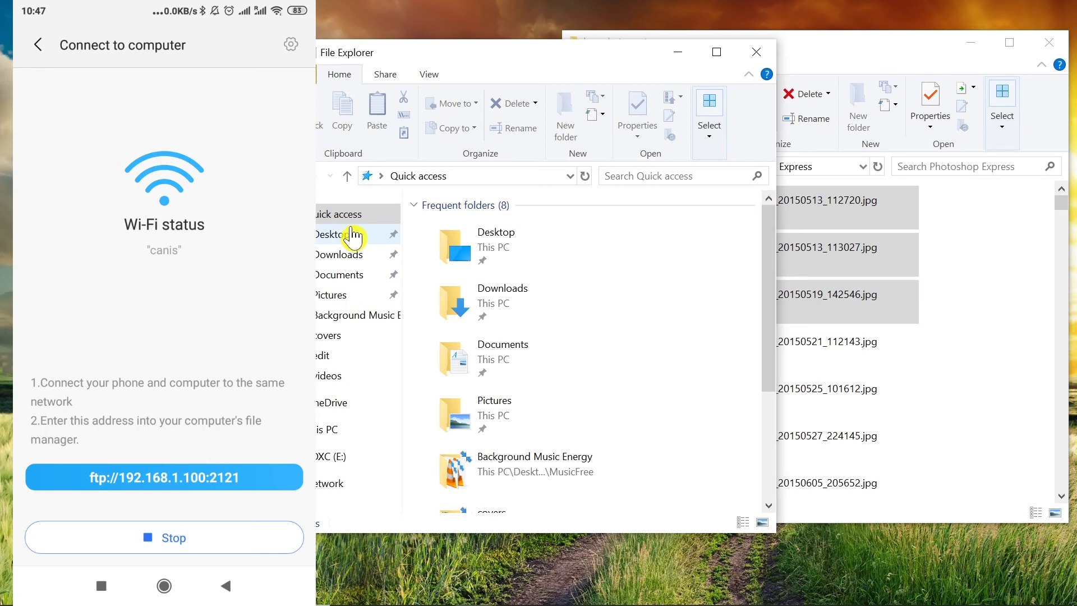
click(349, 276)
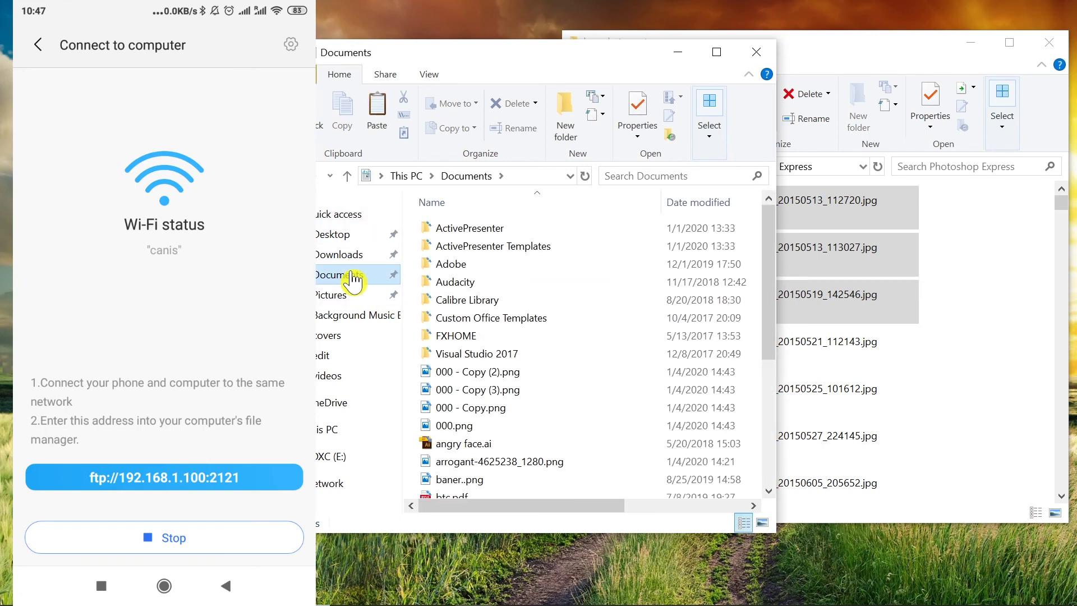
click(344, 297)
click(567, 111)
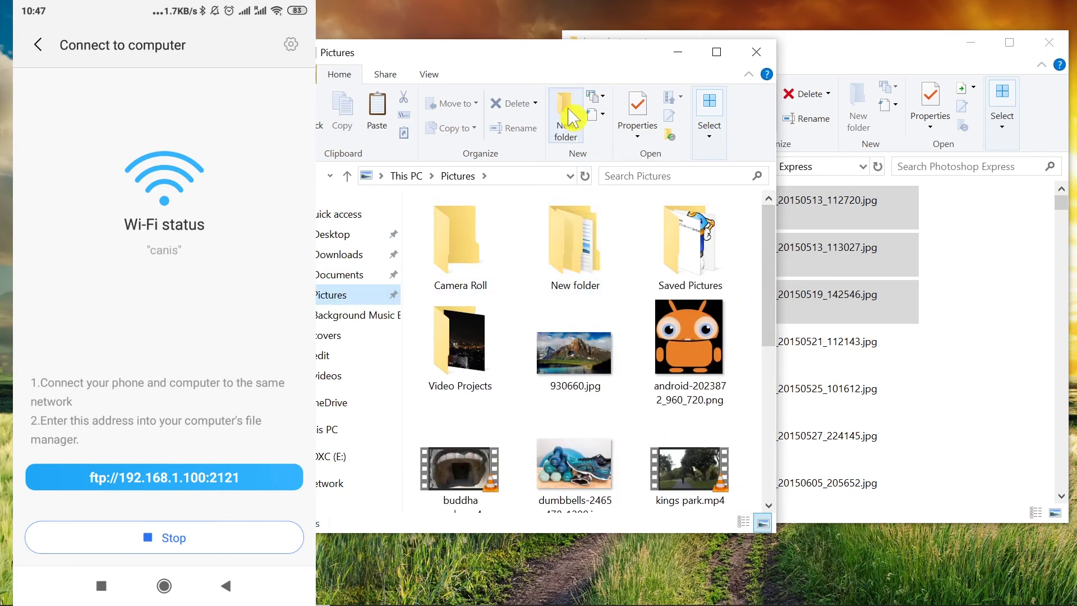
text(aaa)
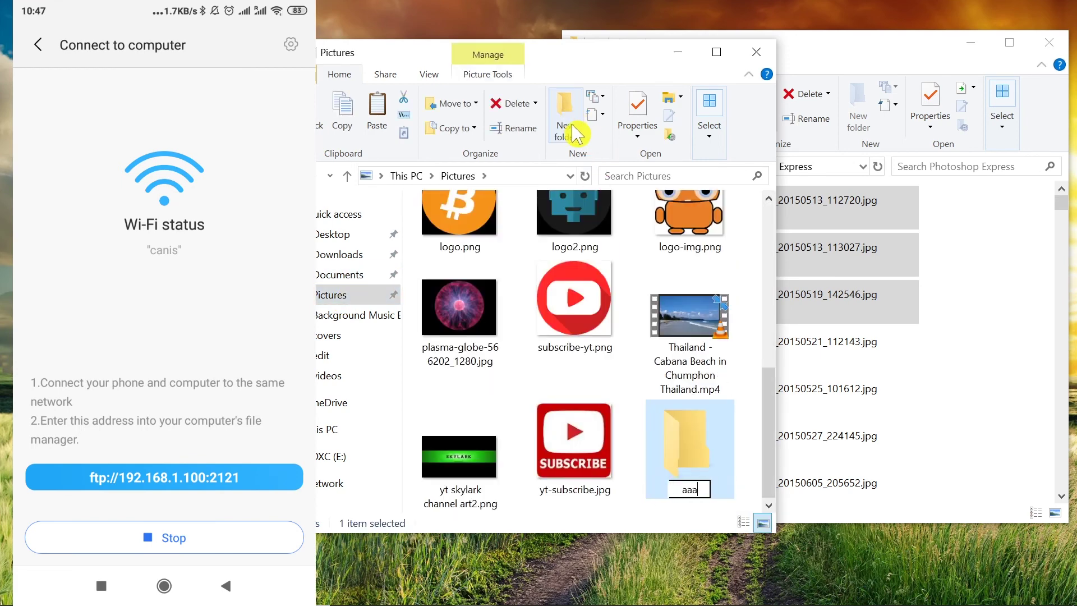
key(Return)
key(Return)
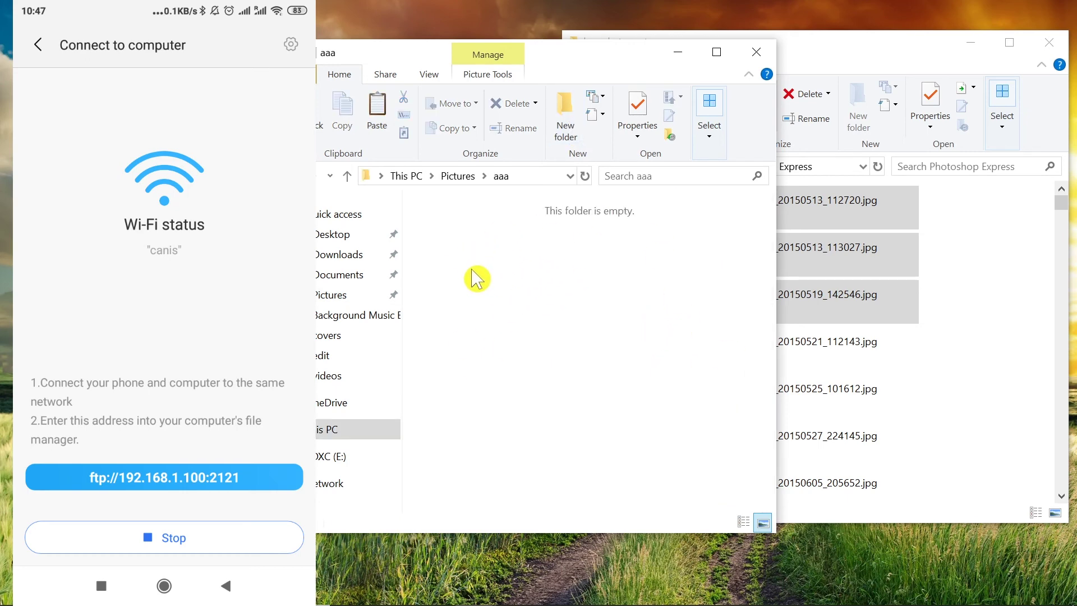
Paste the three PSX_2015 phone photos (4.00 MB total) into aaa and clear the selection
right_click(532, 258)
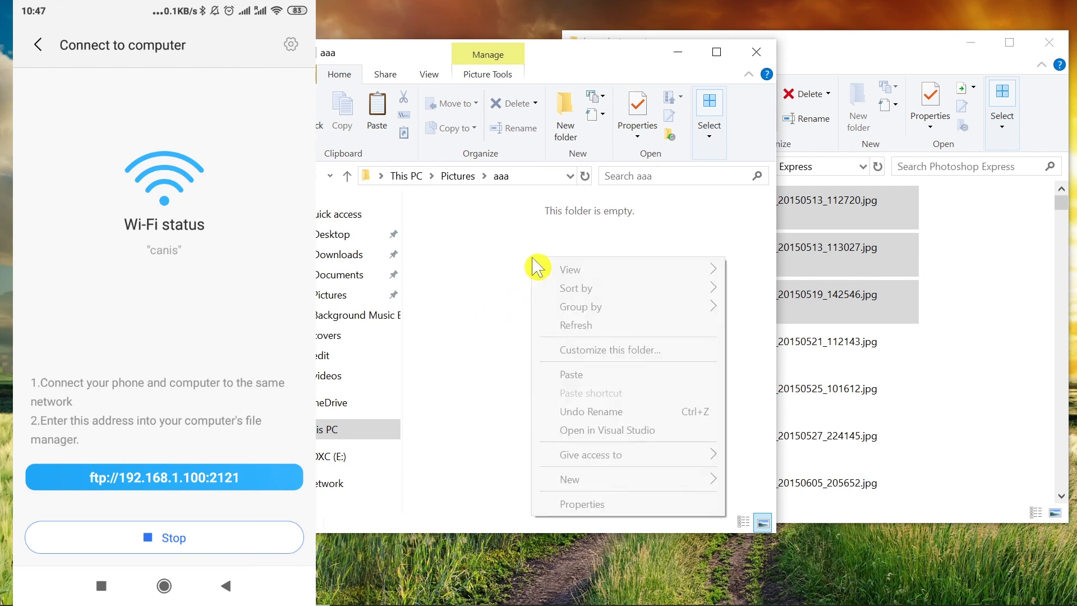
click(588, 374)
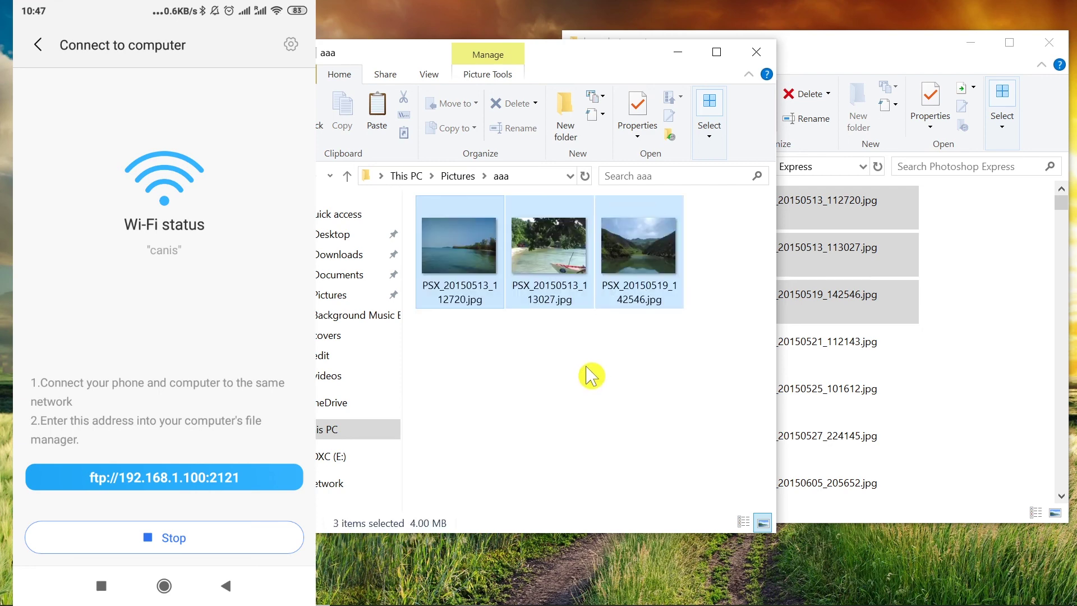
click(593, 374)
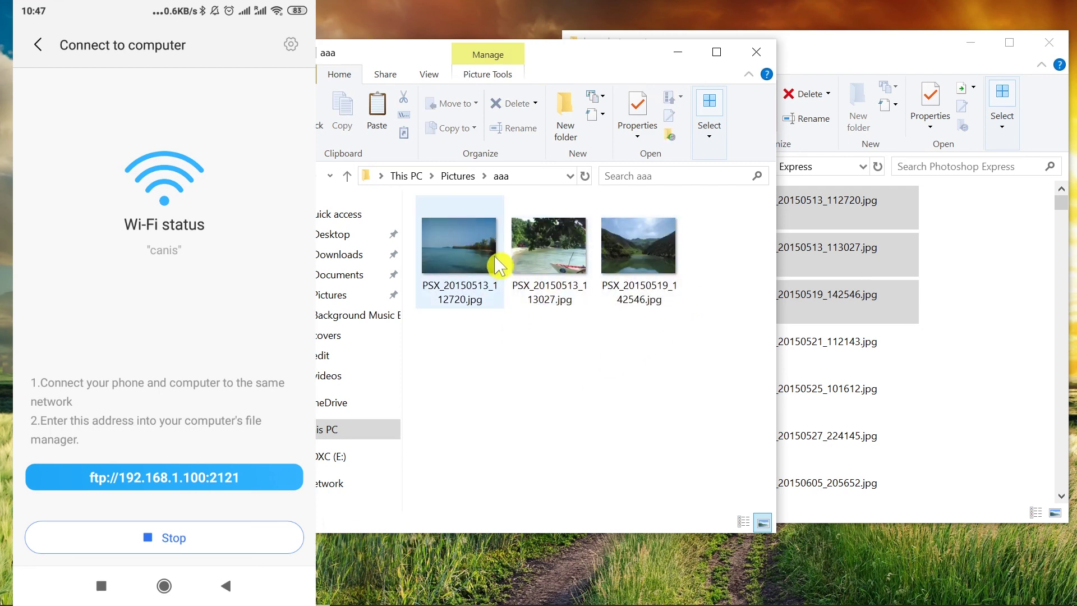